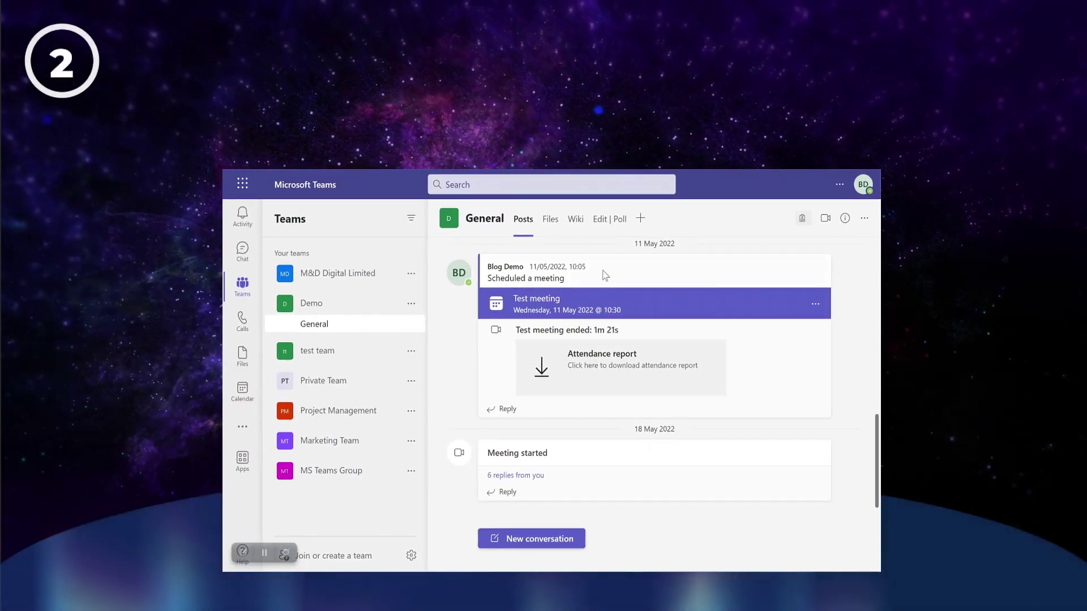
# Step: Search the Teams app store for "stack" and open the add options of Stack Overflow for Teams
pyautogui.click(640, 218)
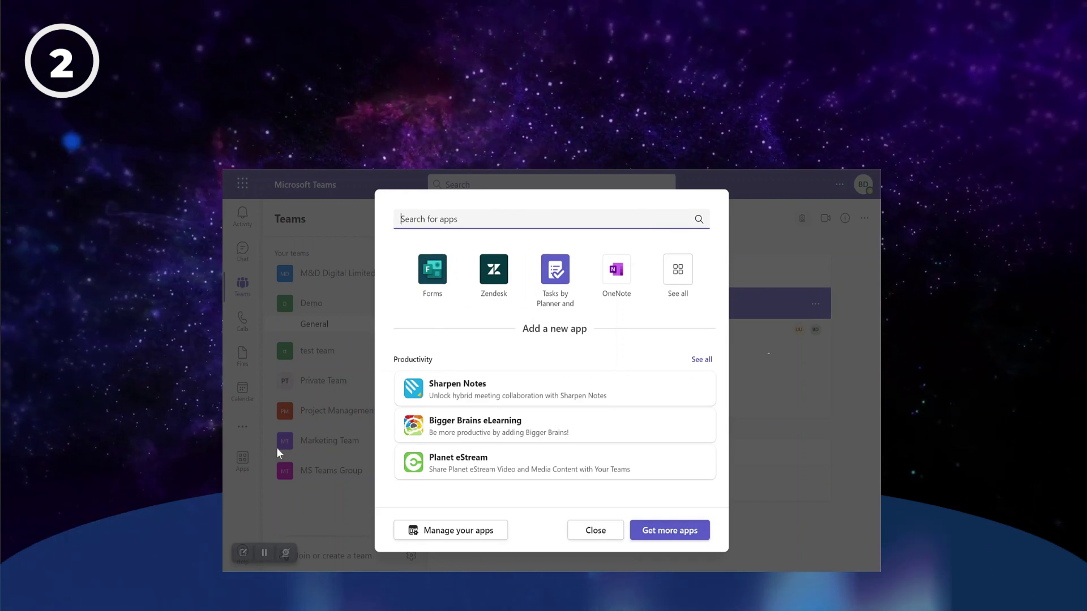
pyautogui.click(242, 457)
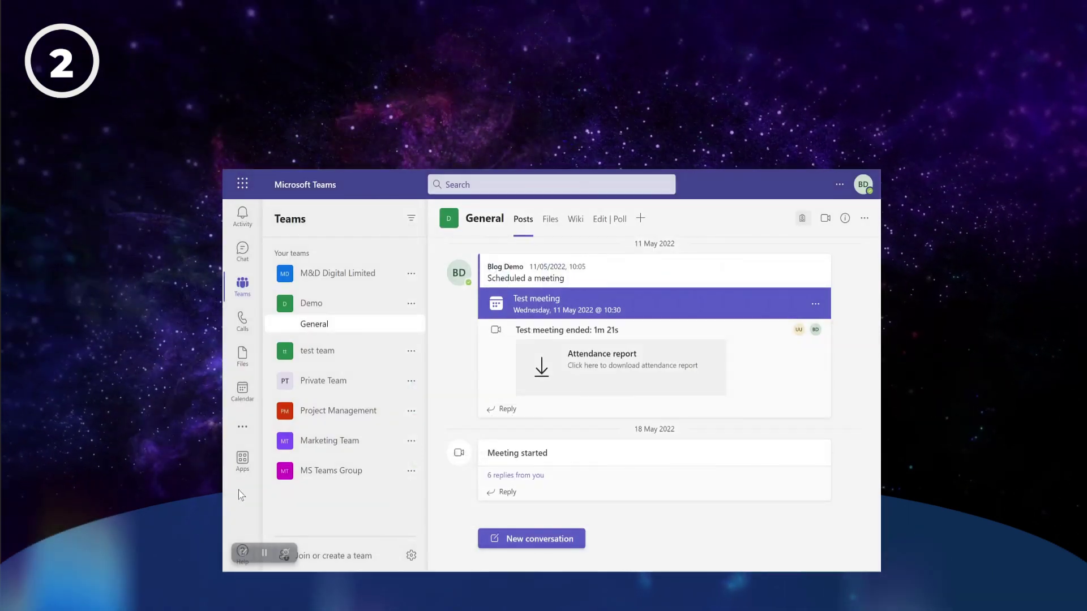
pyautogui.click(242, 457)
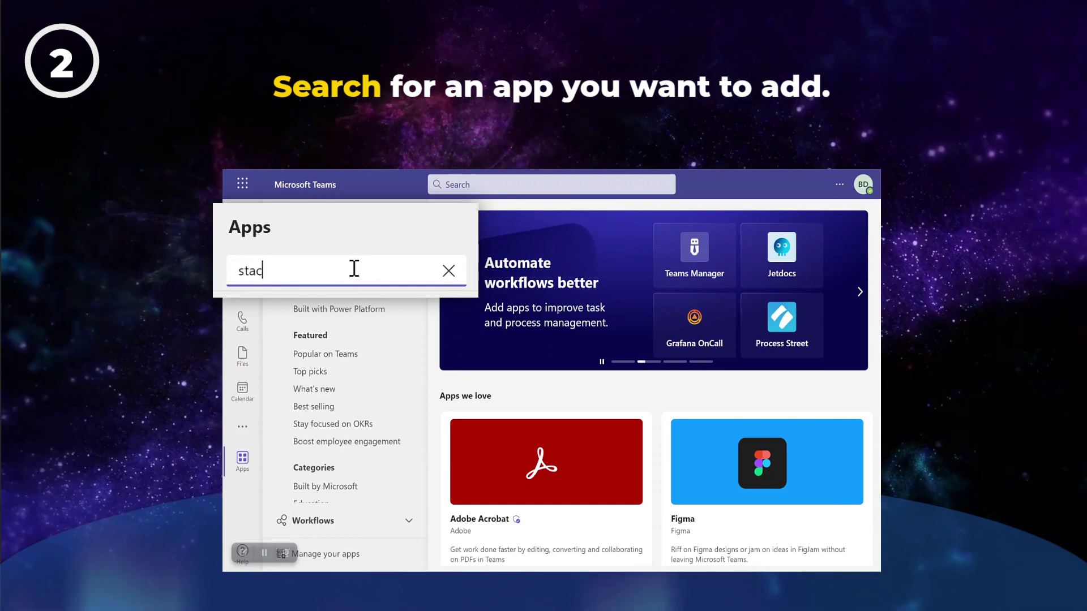
pyautogui.write('stack')
pyautogui.press('Return')
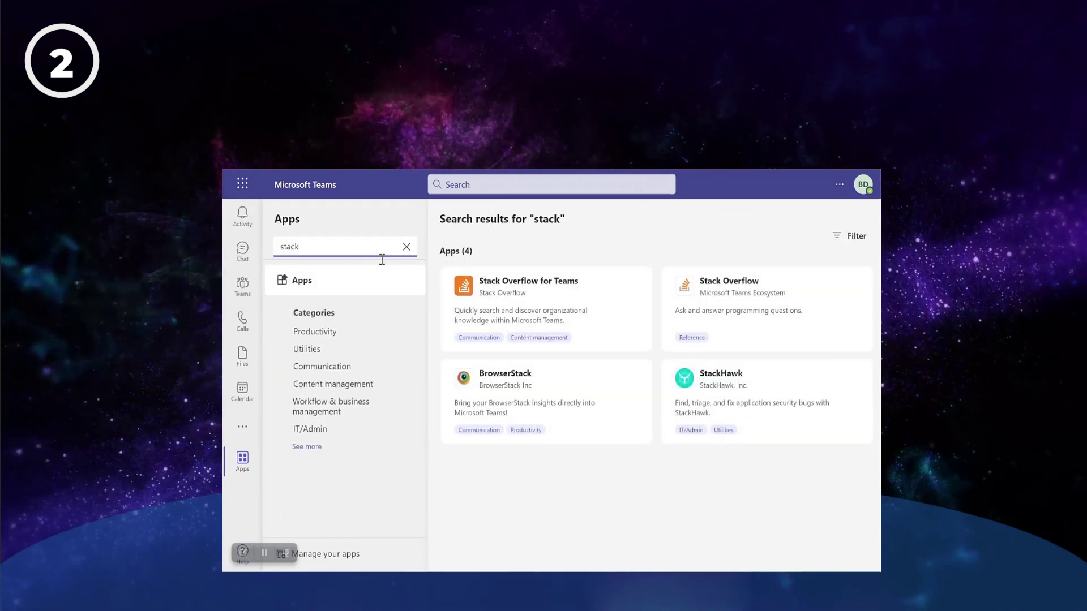
pyautogui.click(550, 288)
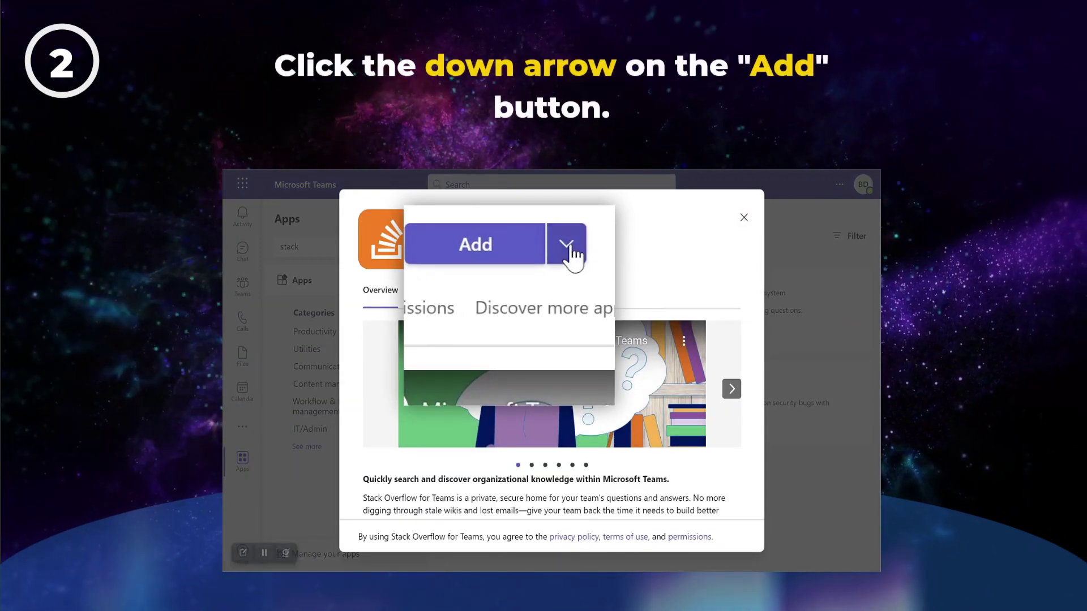
pyautogui.click(568, 247)
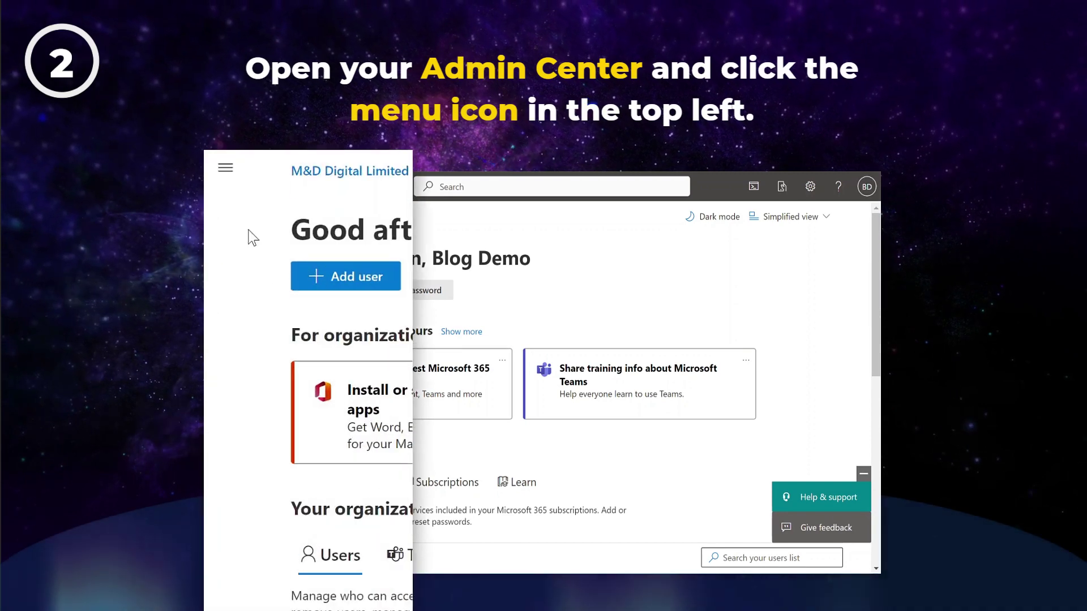
# Step: Switch to the Microsoft 365 Admin Center, show all navigation entries and open the Teams admin center
pyautogui.click(227, 171)
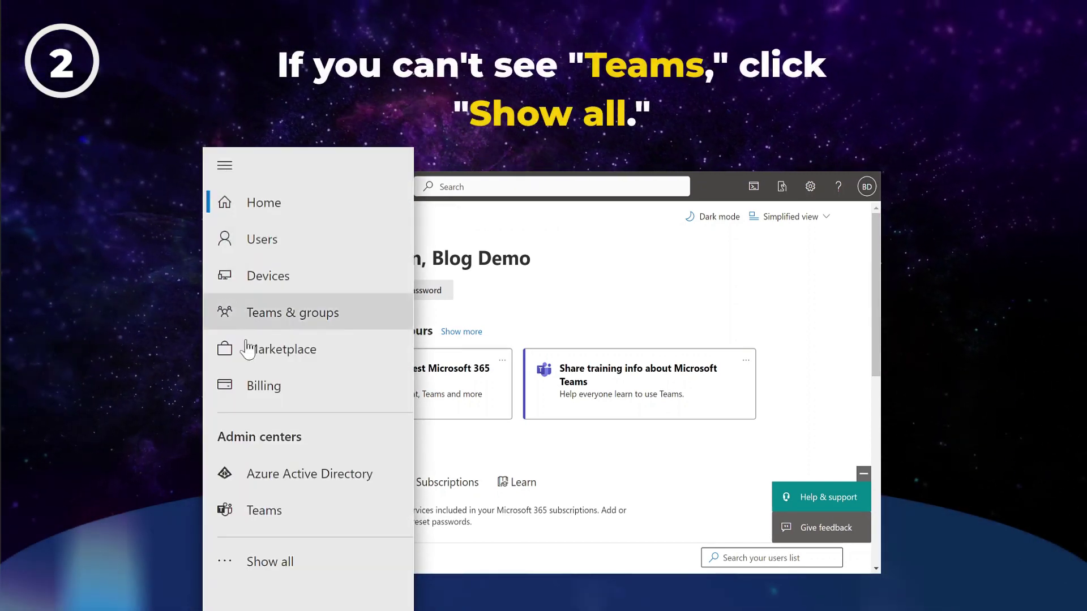
pyautogui.click(329, 565)
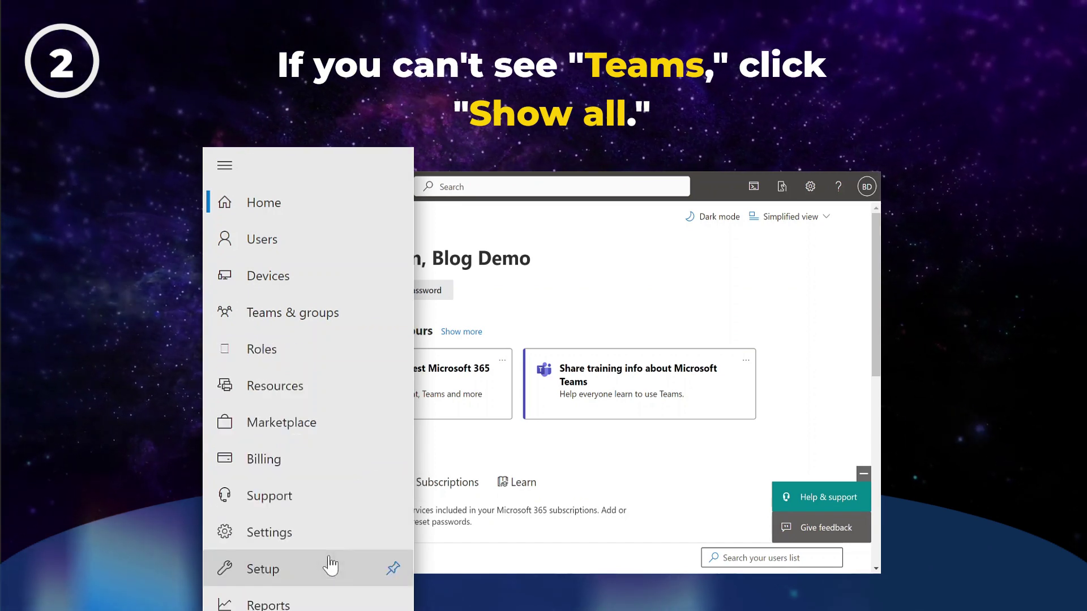
pyautogui.scroll(-5, 332, 565)
pyautogui.scroll(-2, 332, 564)
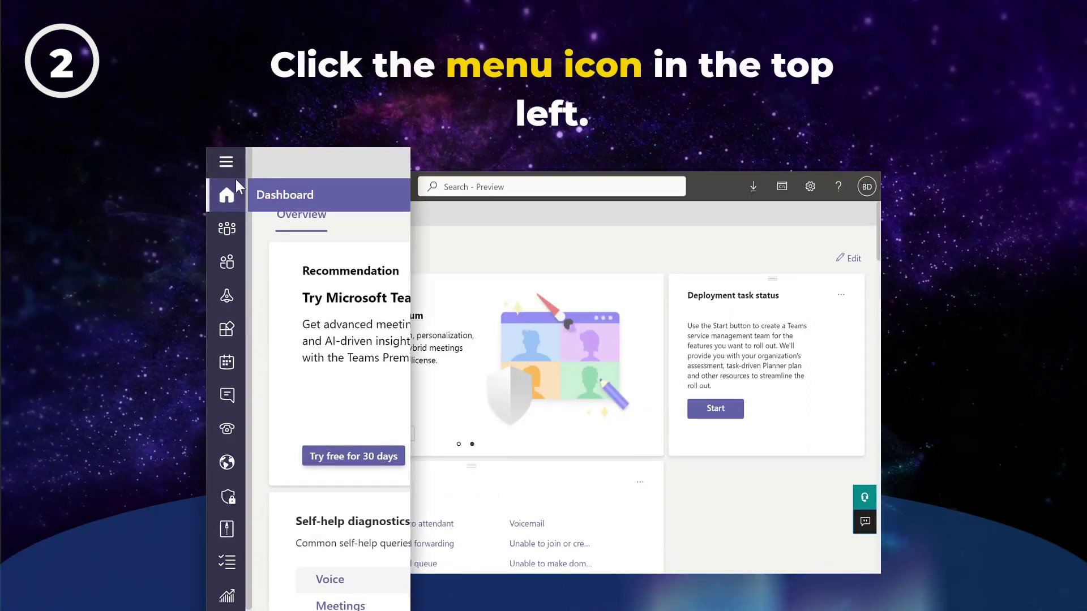
# Step: Open the Global (Org-wide default) policy from the Teams apps setup policies
pyautogui.click(229, 161)
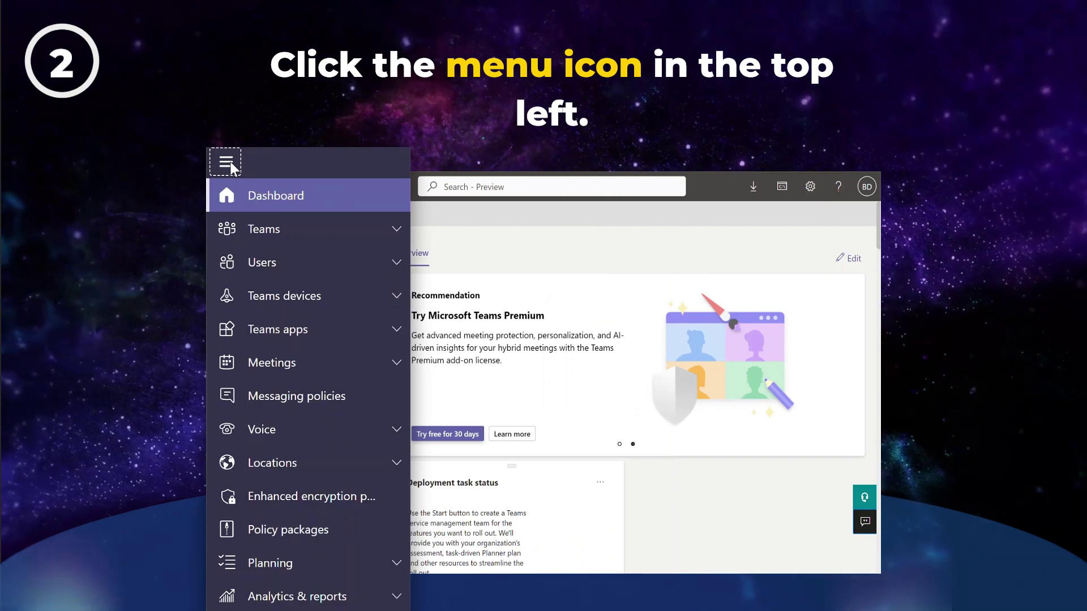
pyautogui.click(340, 333)
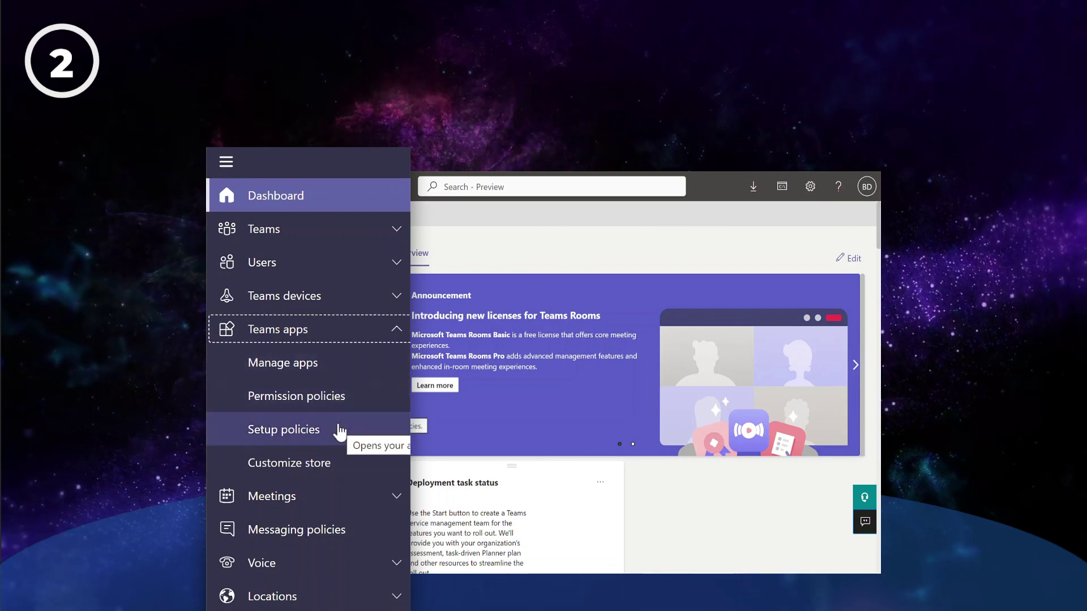
pyautogui.click(340, 430)
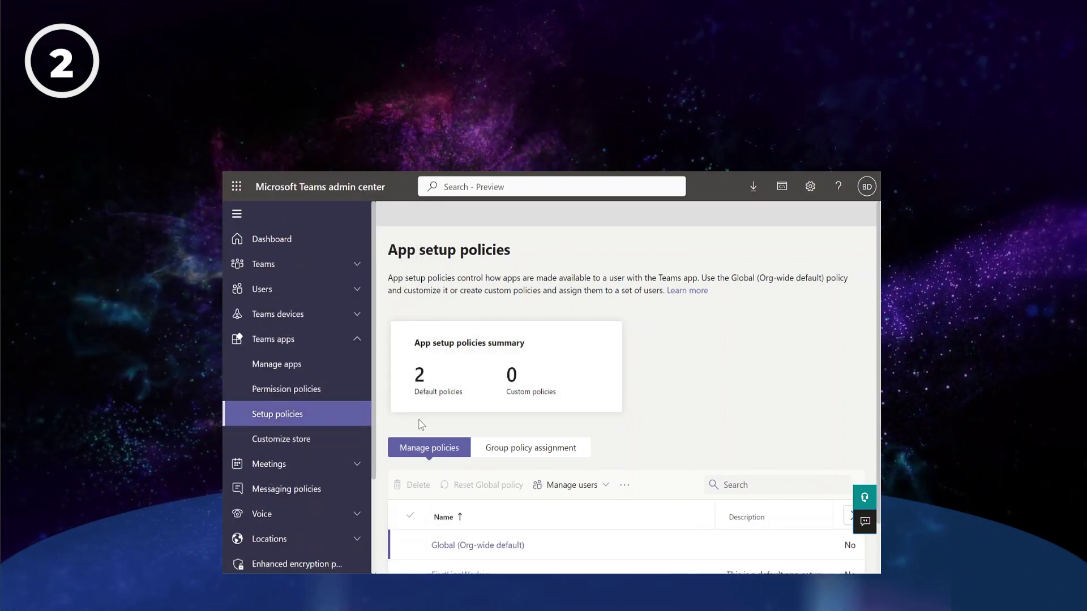
pyautogui.scroll(-1, 422, 426)
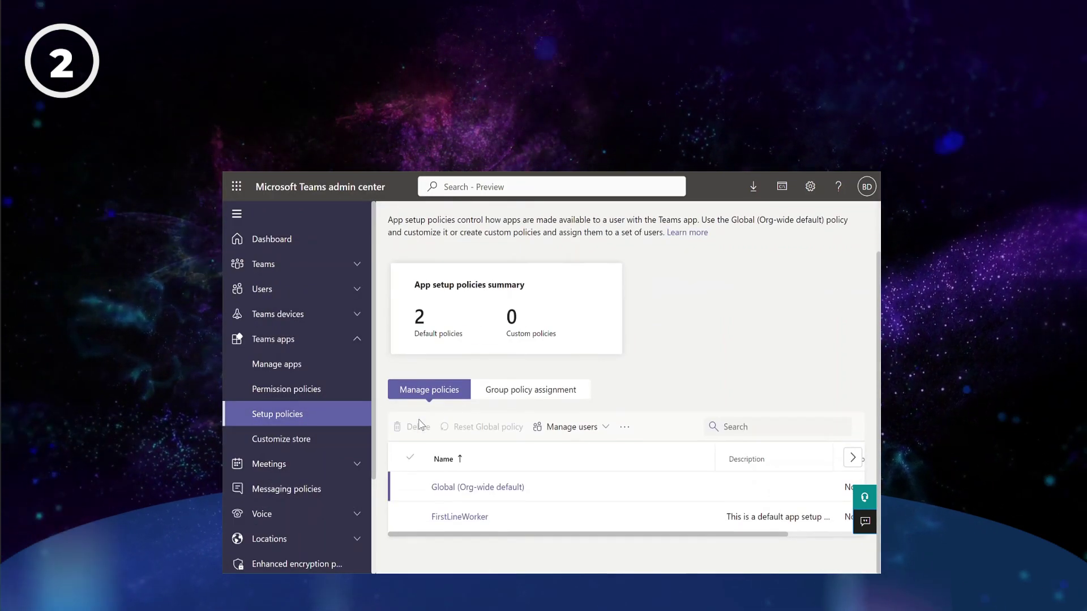
pyautogui.click(484, 490)
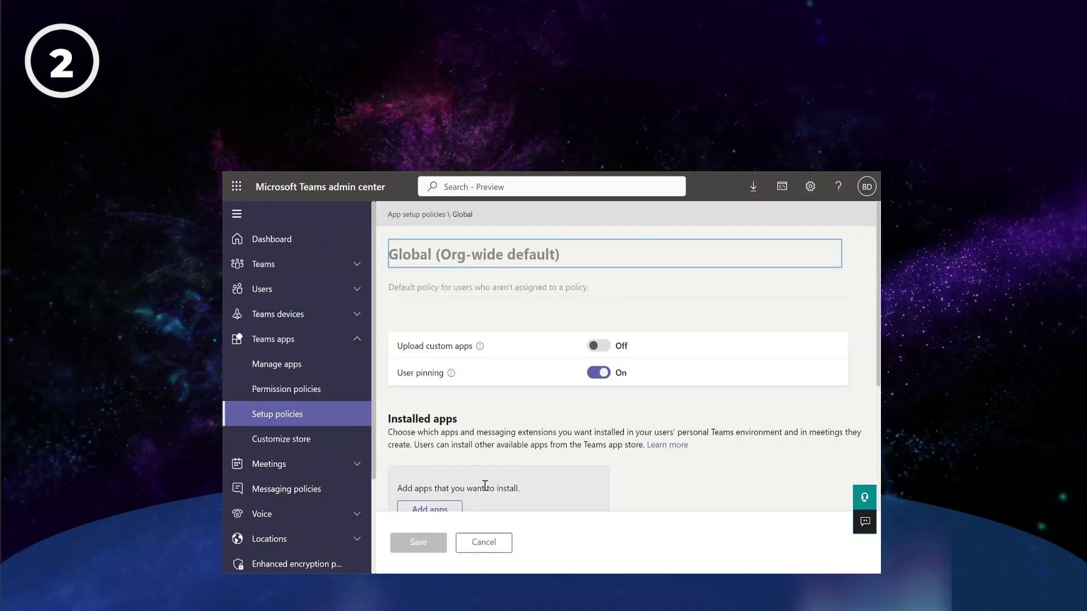
# Step: Search for "karma" and add the Karma app to the Global policy's installed apps
pyautogui.scroll(-2, 485, 487)
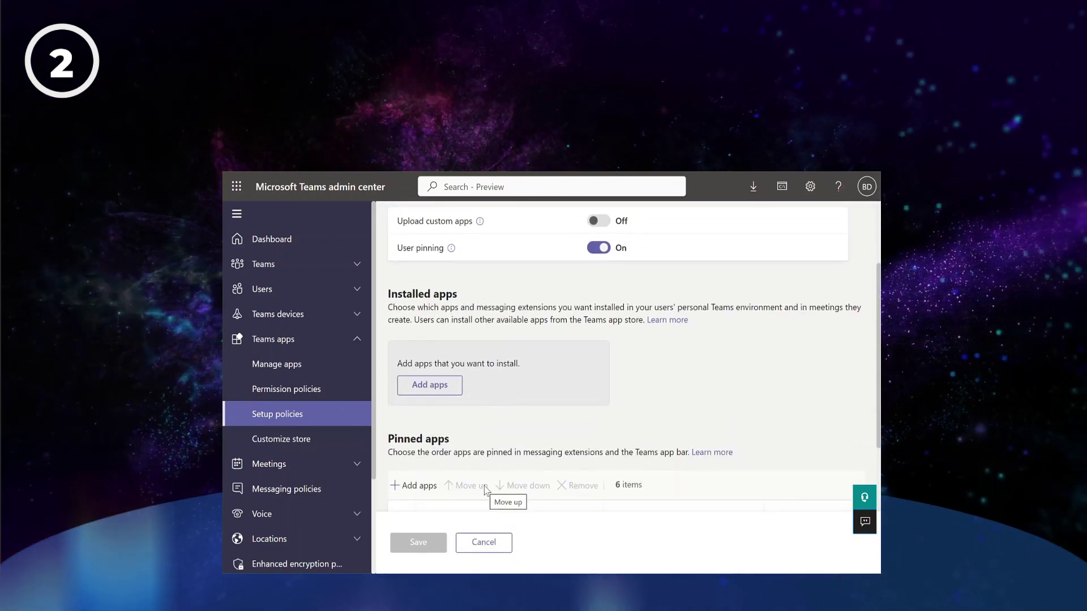
pyautogui.click(441, 389)
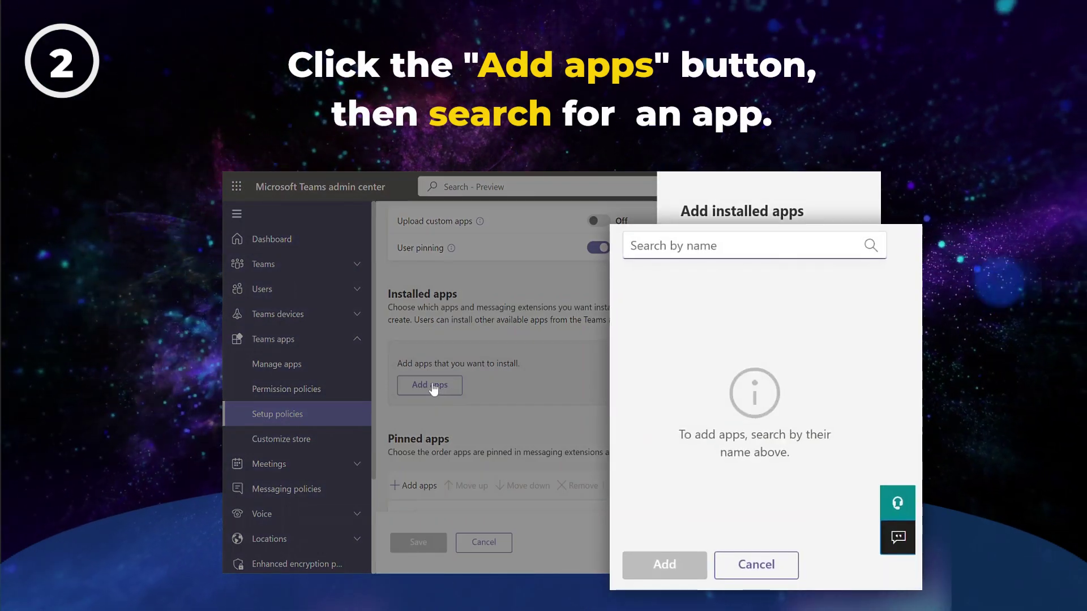
pyautogui.write('karma')
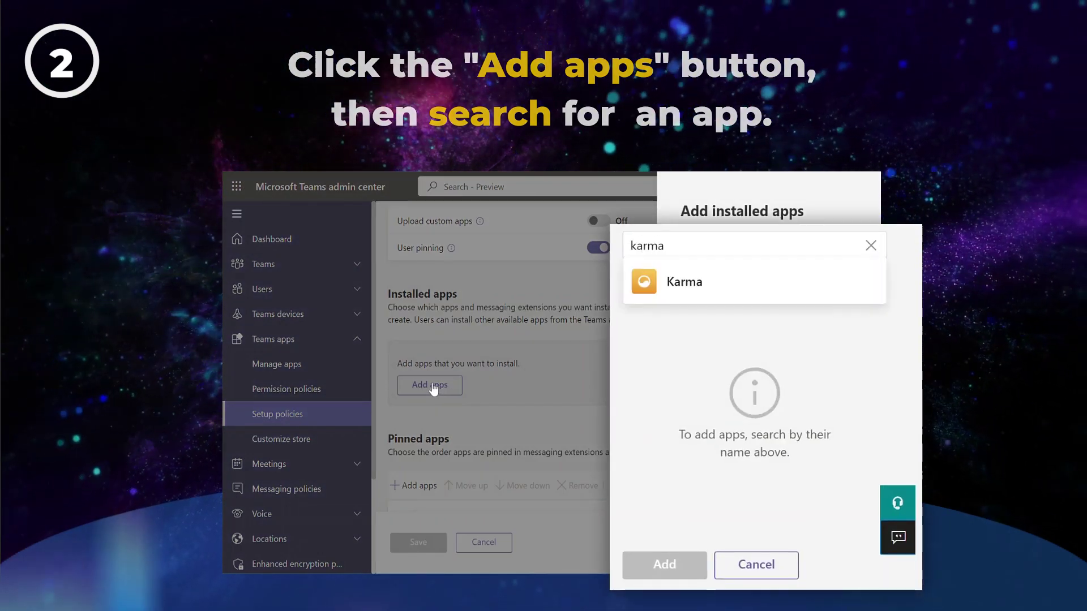
pyautogui.moveTo(737, 291)
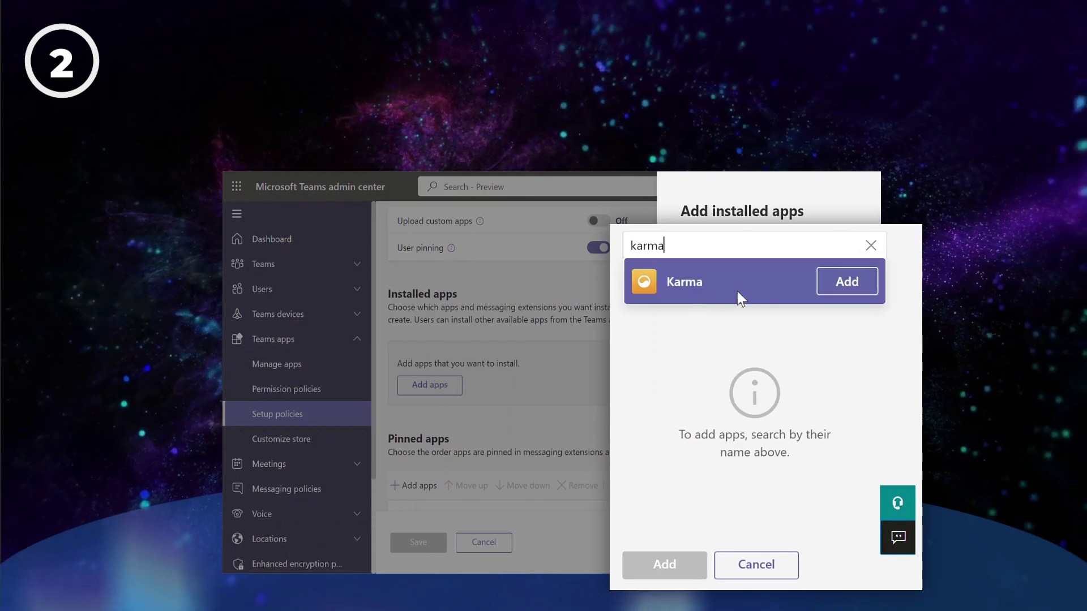
pyautogui.click(842, 283)
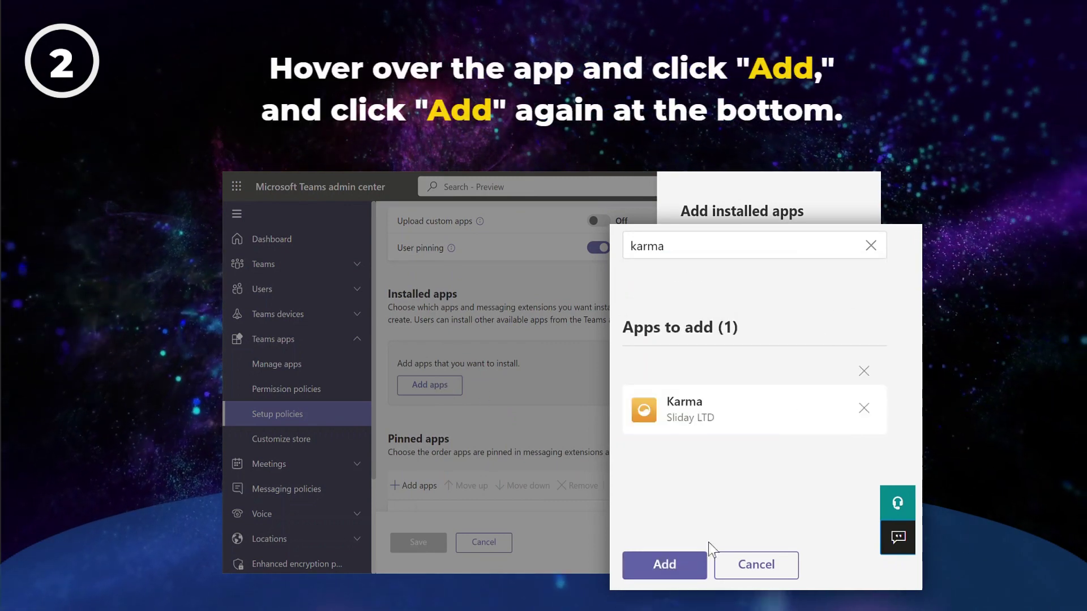
pyautogui.click(694, 566)
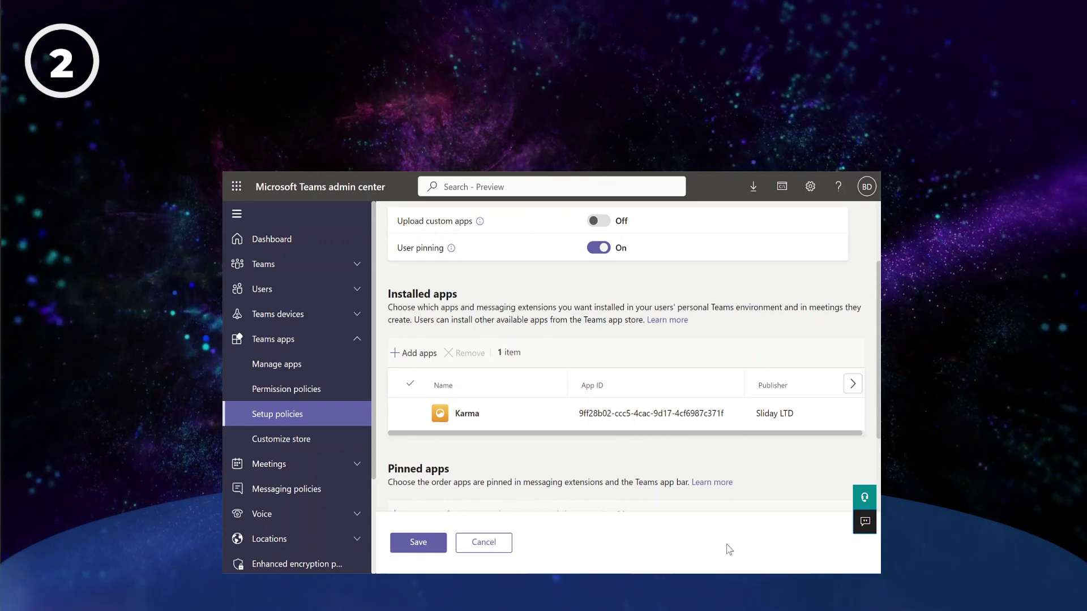
# Step: Add the Karma app to the Global policy's pinned apps, then save and confirm the policy changes
pyautogui.scroll(-5, 618, 471)
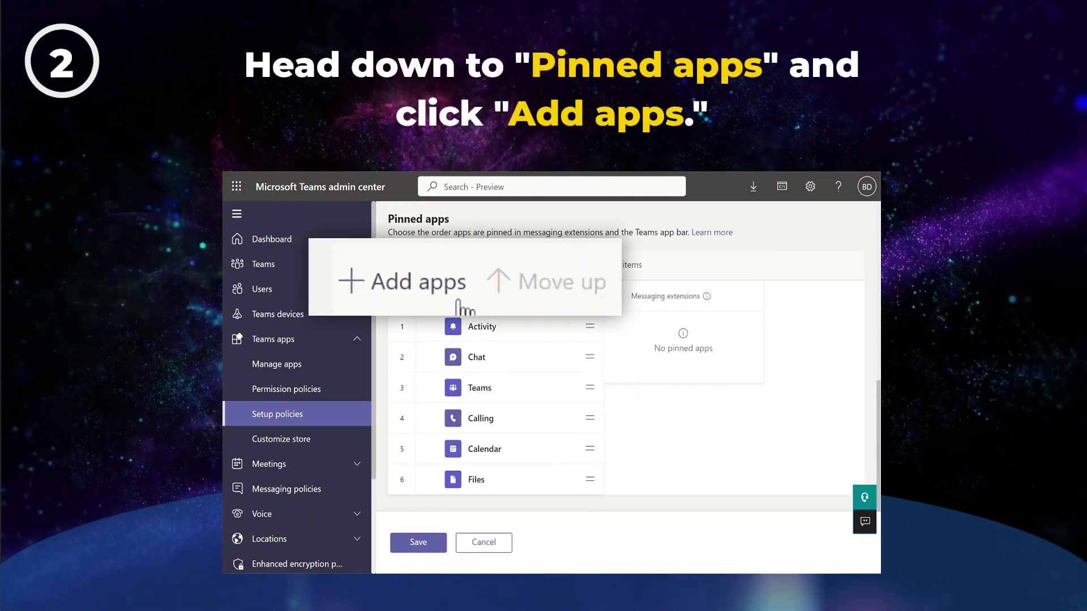
pyautogui.click(428, 267)
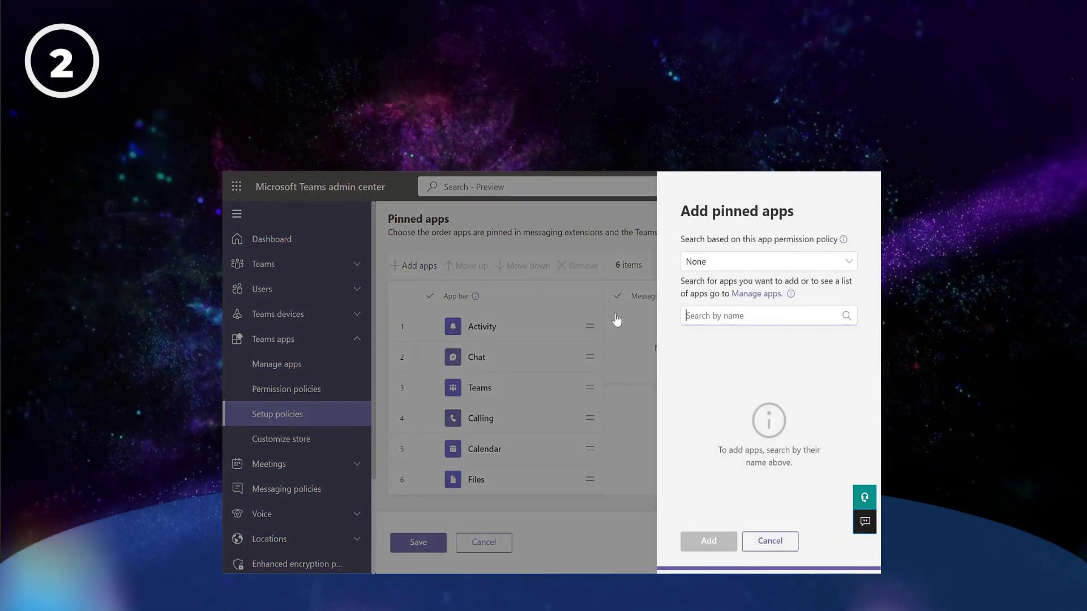
pyautogui.write('karma')
pyautogui.moveTo(716, 279)
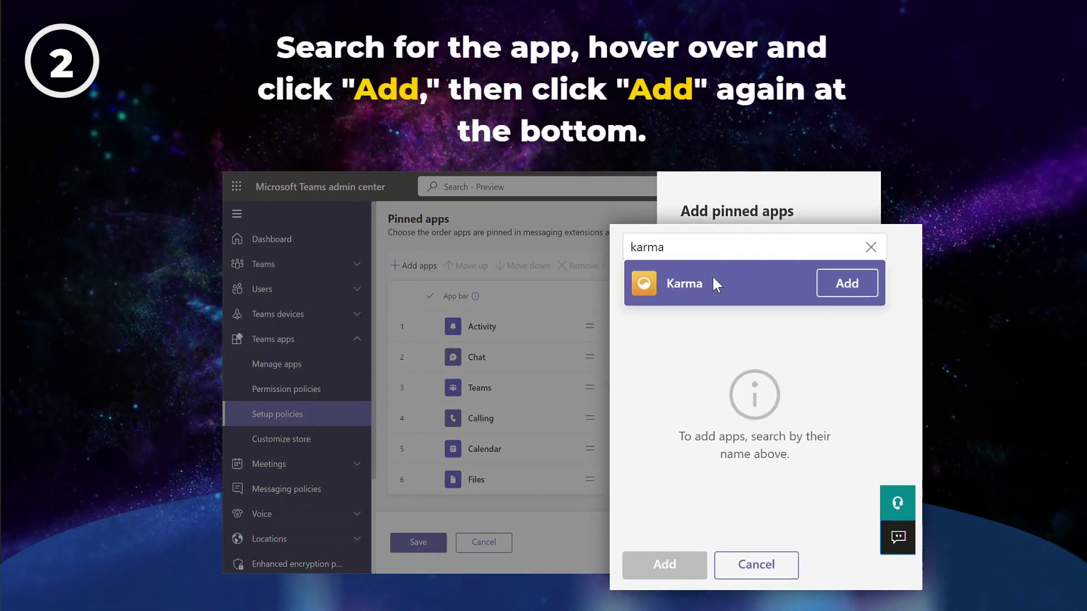
pyautogui.click(843, 285)
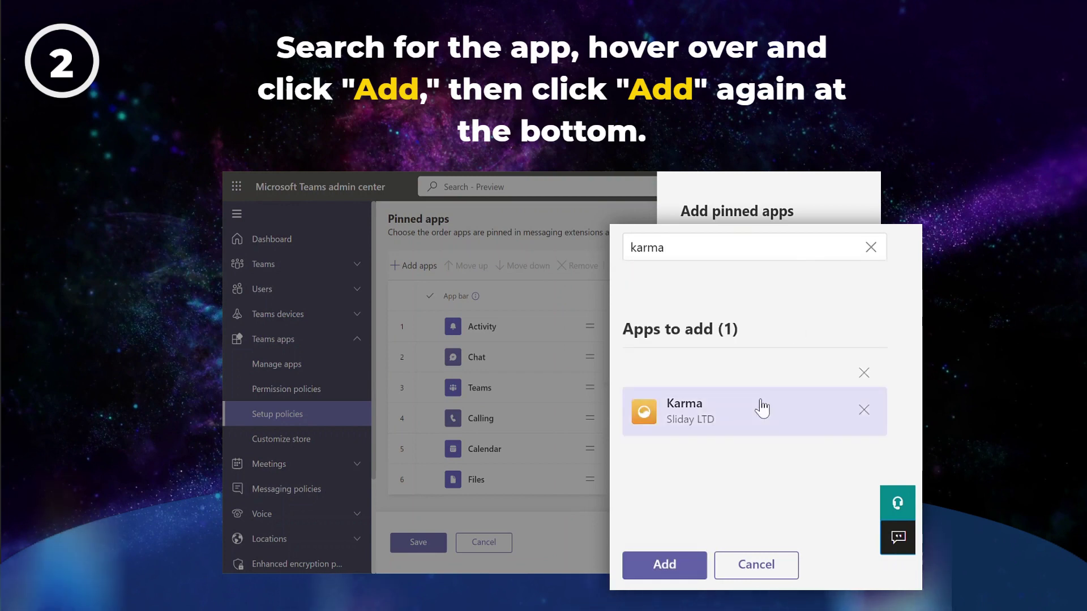
pyautogui.click(685, 563)
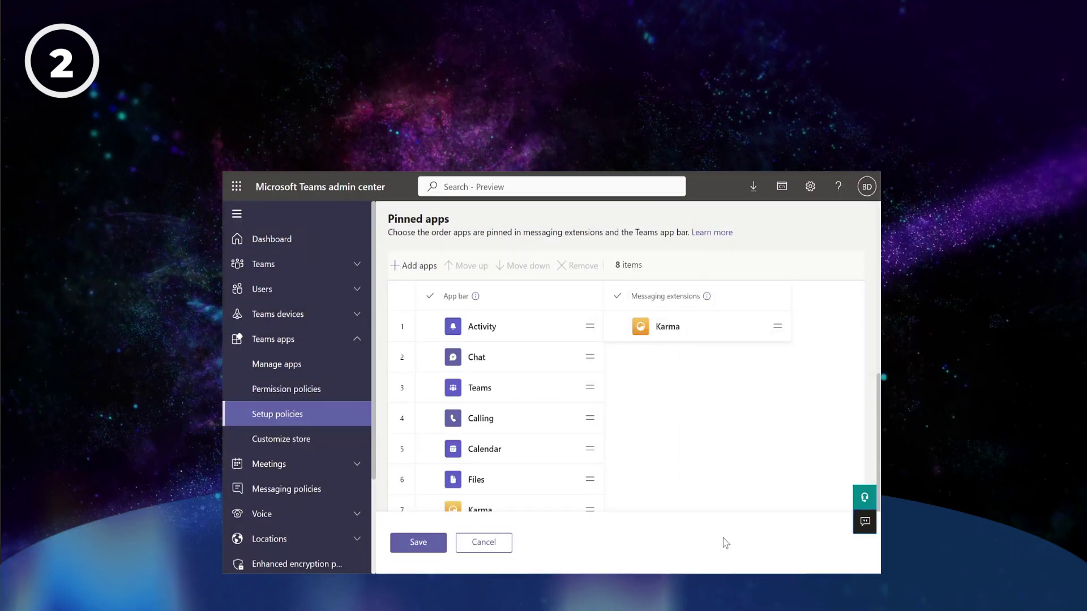
pyautogui.click(427, 539)
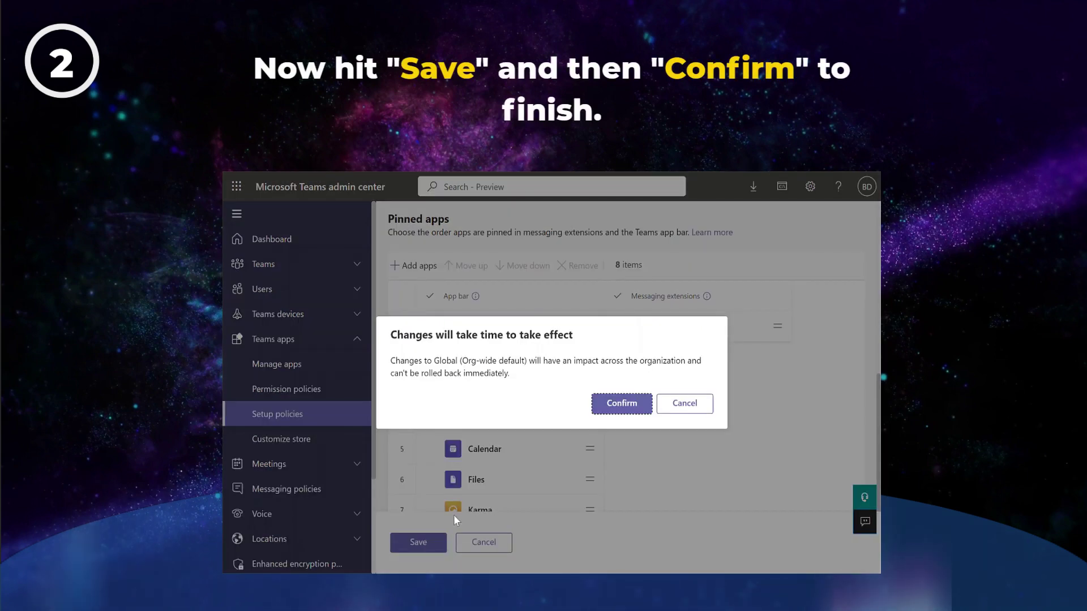
pyautogui.click(634, 406)
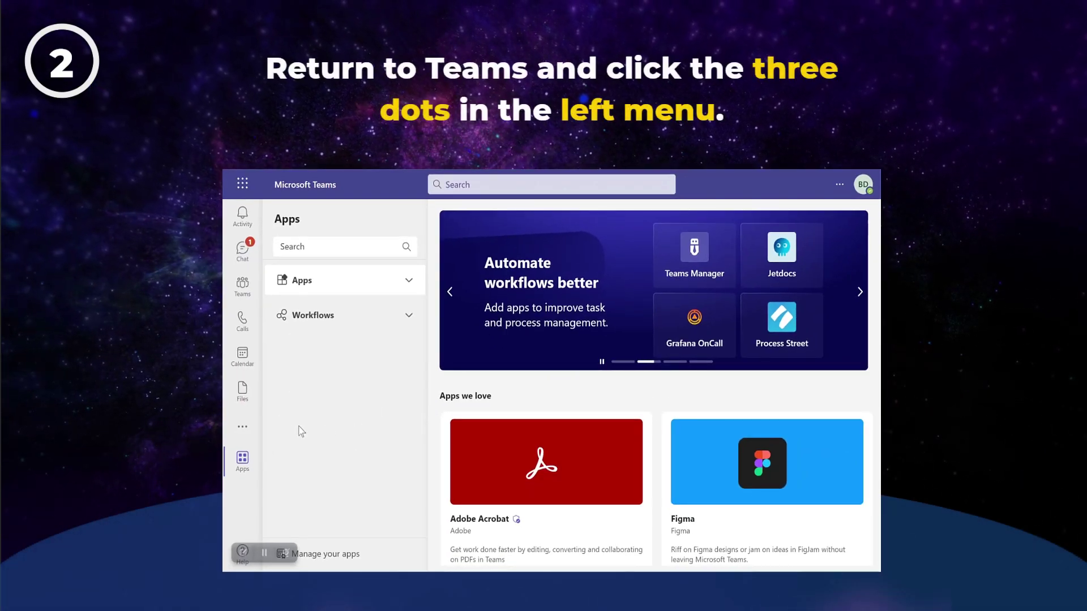
# Step: Switch back to Microsoft Teams and open the Karma app from the additional apps list
pyautogui.click(243, 429)
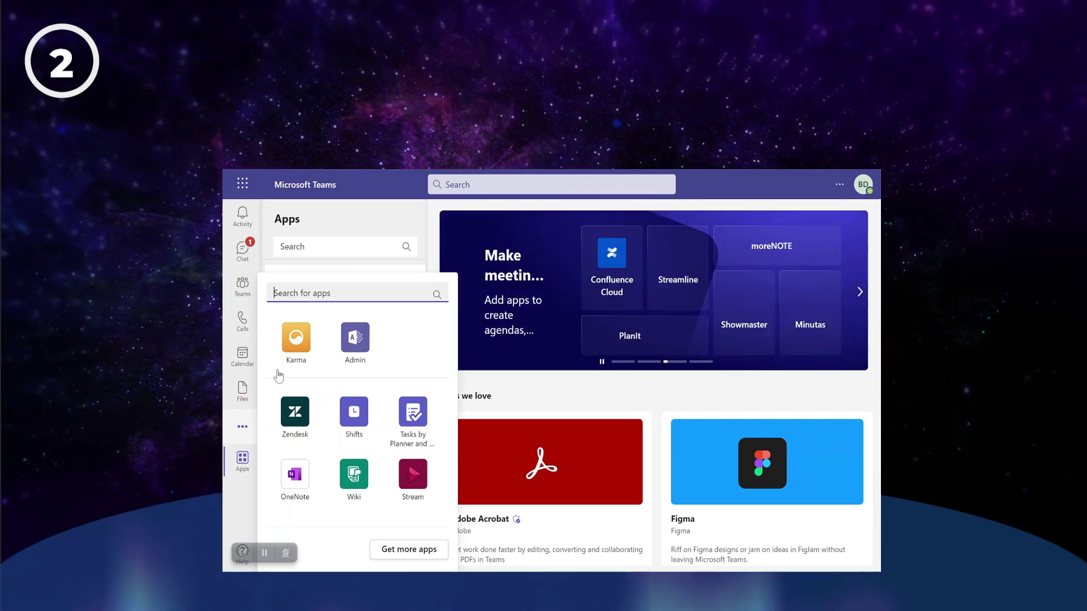
pyautogui.click(294, 347)
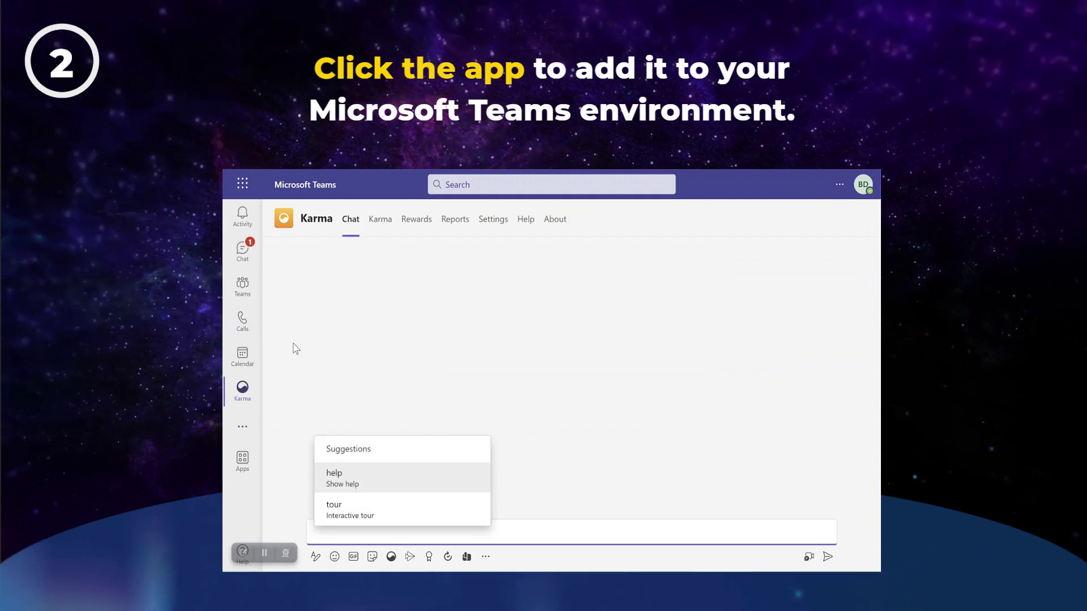